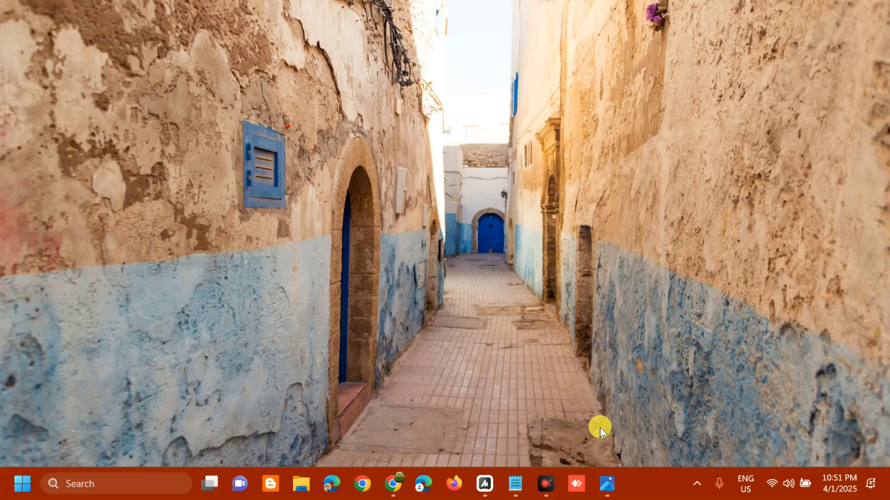
Open Settings with Win+I and go to Accounts > Email & accounts
left_click(607, 484)
key("super+i")
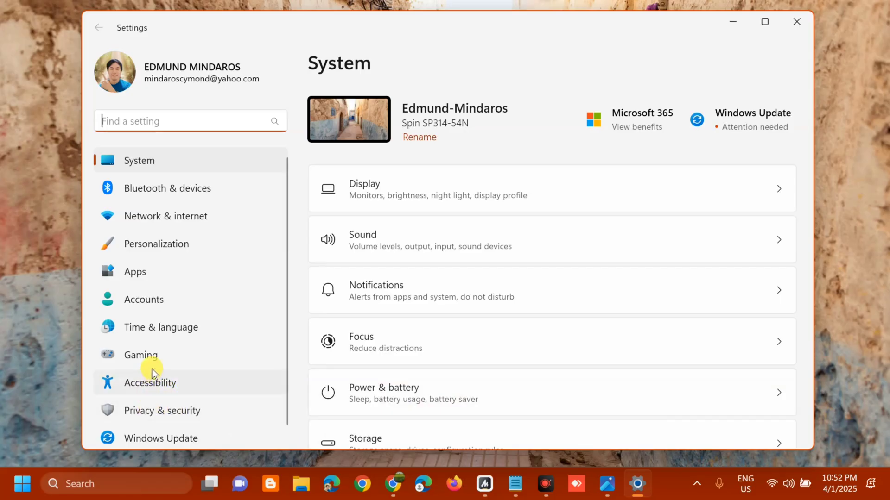
left_click(148, 306)
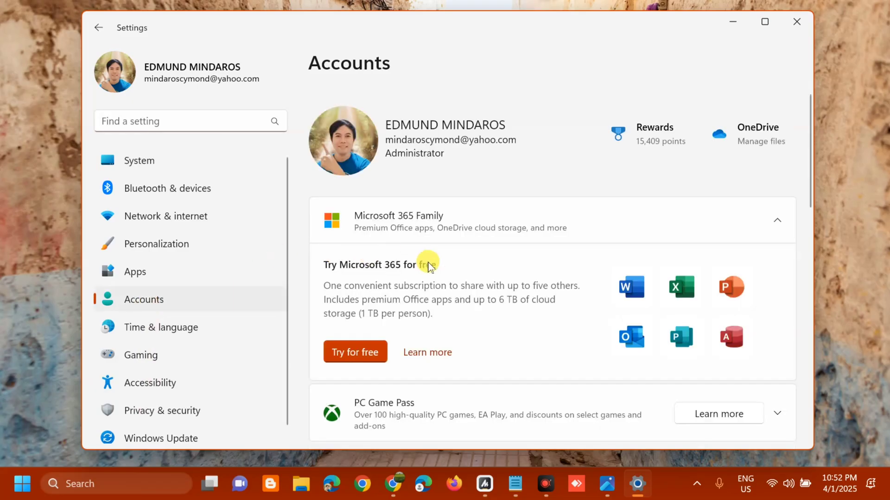
scroll(561, 304, "down", 3)
scroll(561, 303, "down", 3)
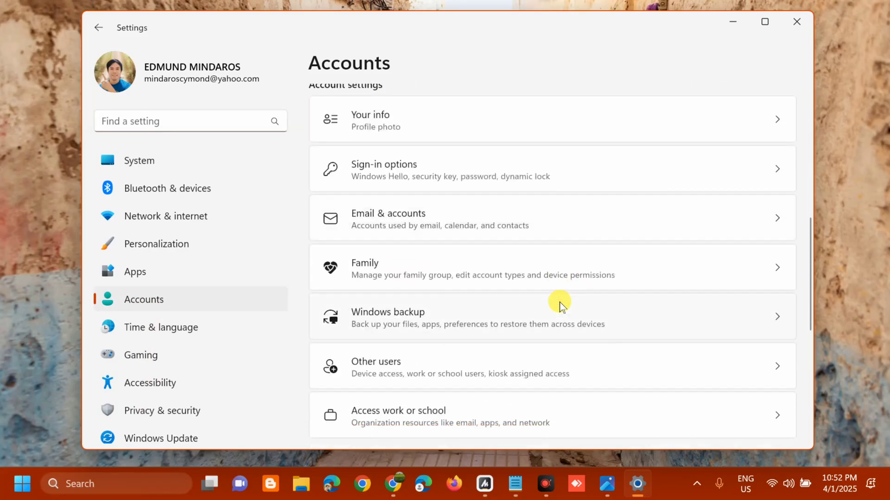
scroll(546, 302, "up", 2)
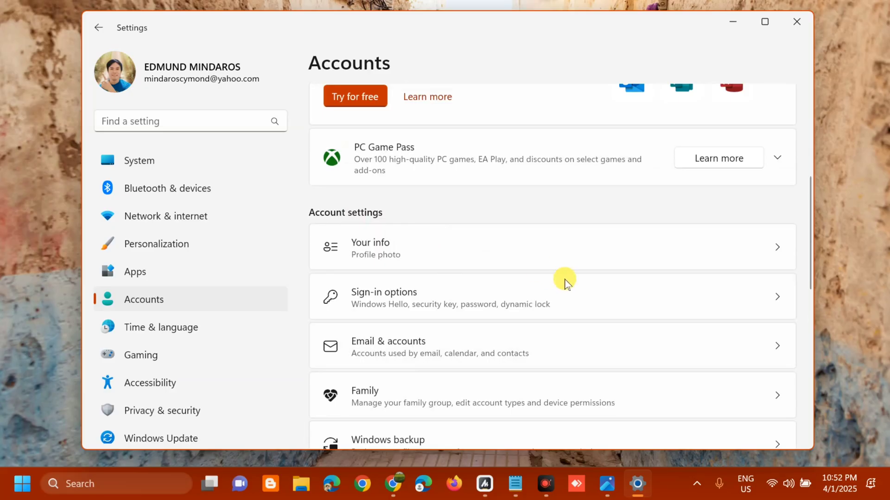
scroll(570, 285, "down", 1)
scroll(575, 285, "down", 1)
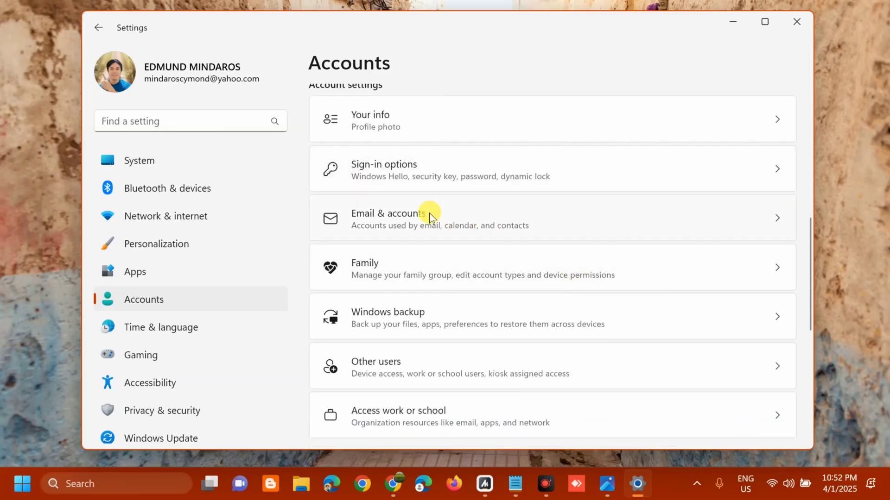
left_click(453, 214)
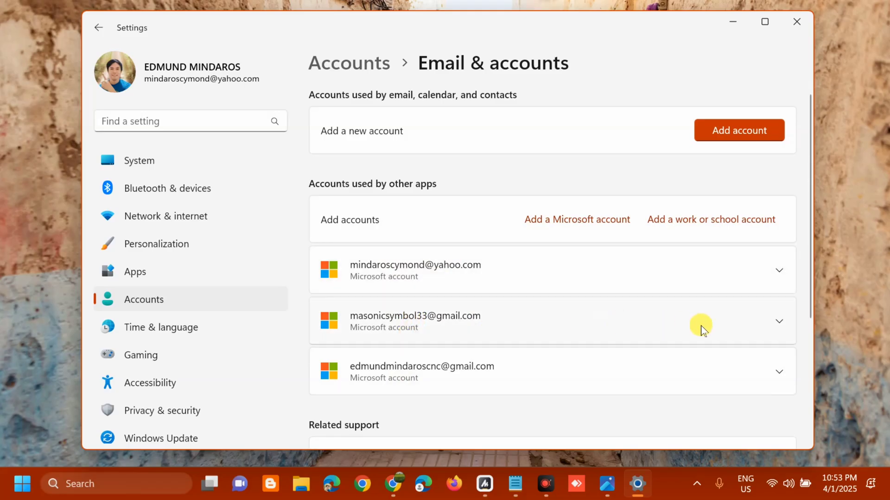
Remove the unwanted Gmail Microsoft account, confirming with Yes, and close Settings
left_click(779, 323)
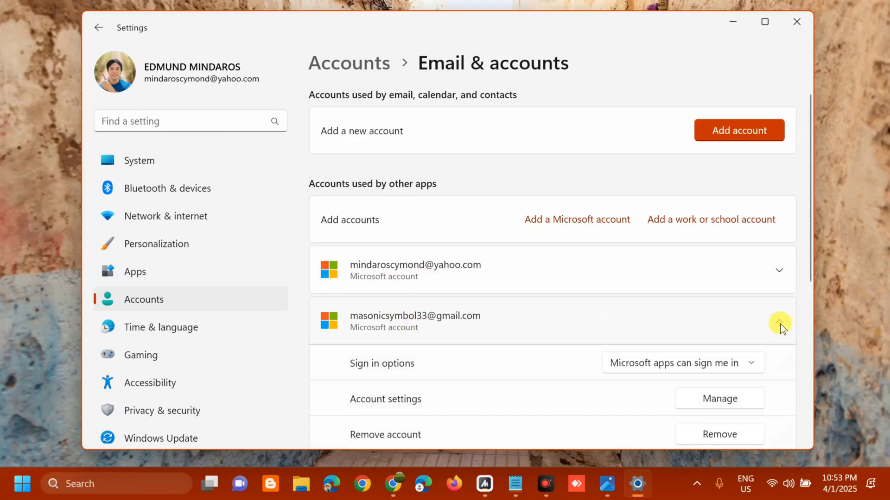
scroll(772, 326, "down", 2)
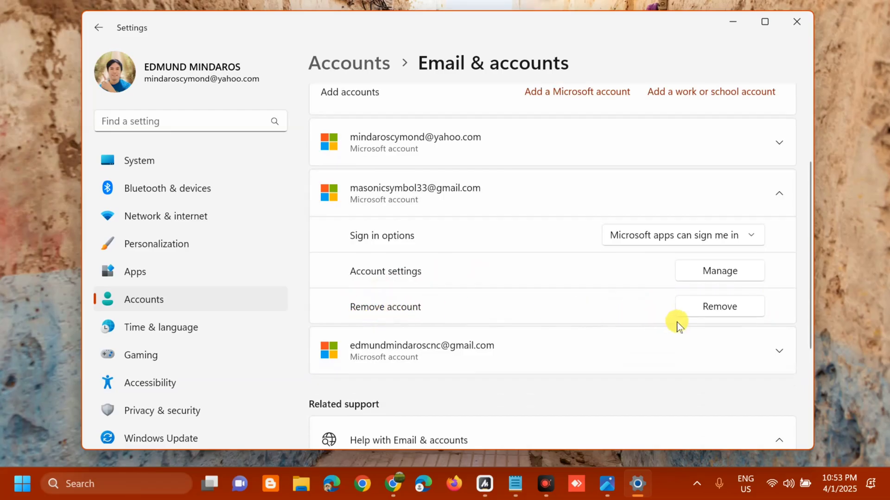
left_click(716, 309)
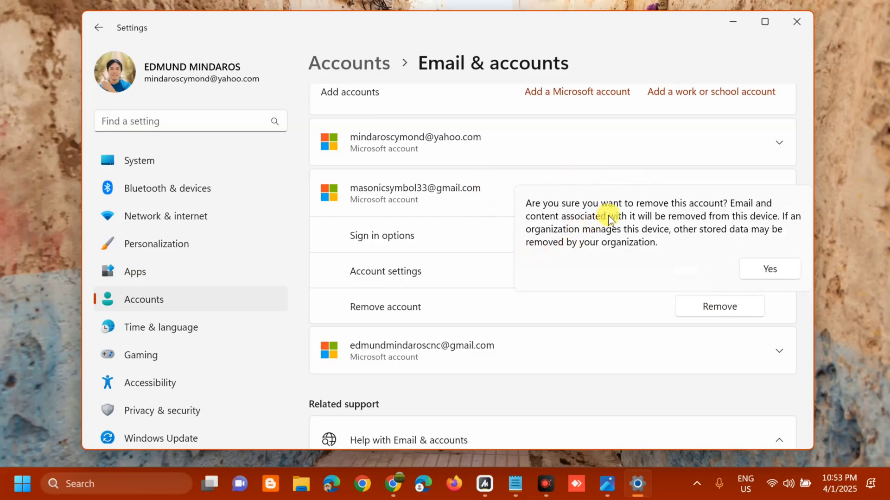
left_click(767, 272)
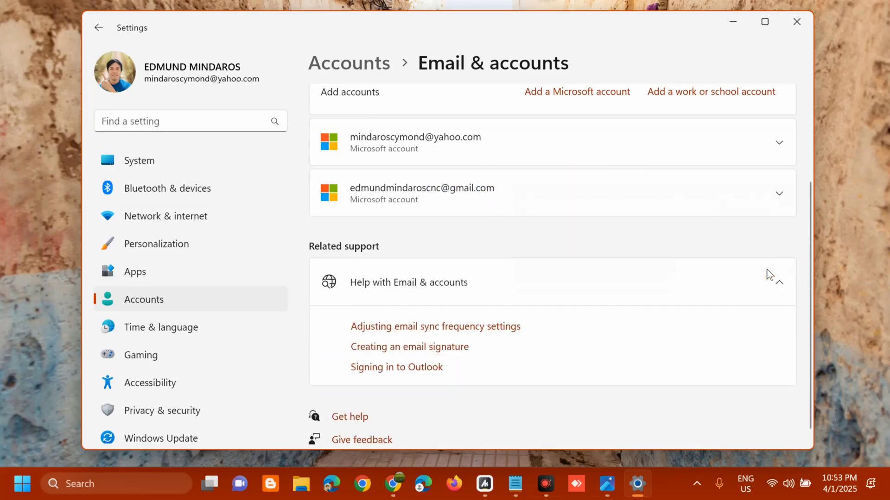
scroll(704, 328, "up", 3)
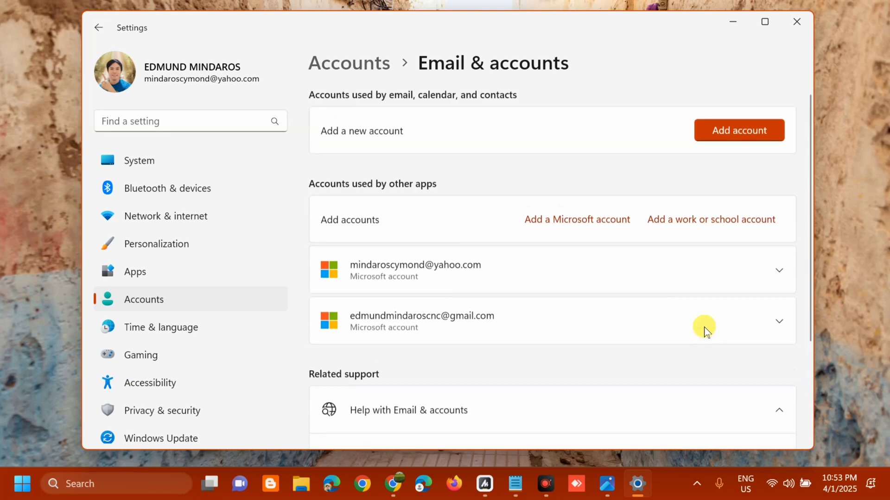
left_click(796, 22)
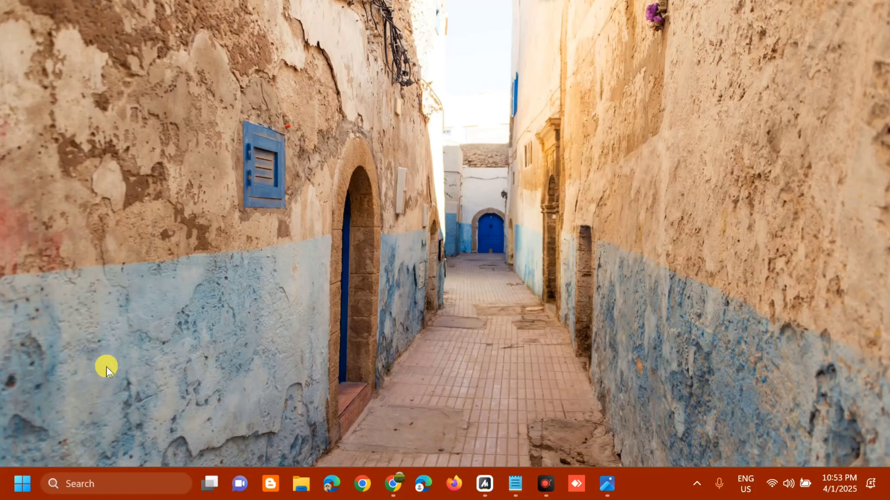
Search the Start menu for 'control panel' and open the Control Panel match
left_click(35, 474)
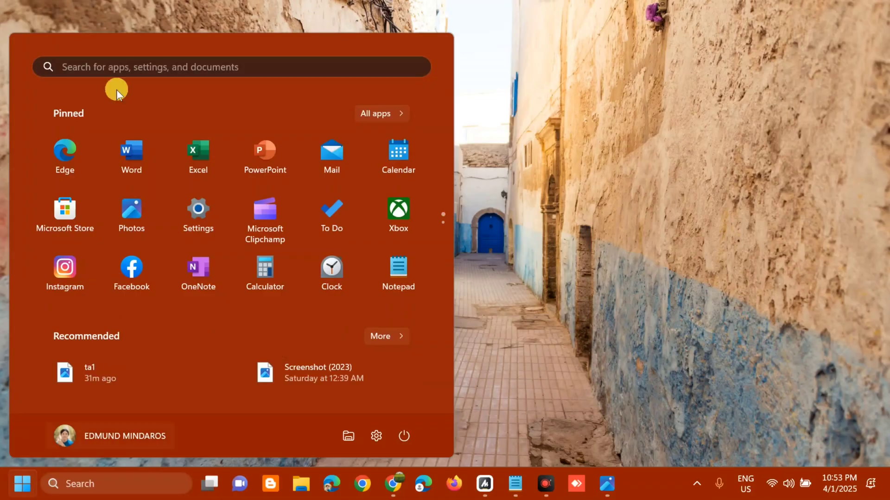
left_click(123, 69)
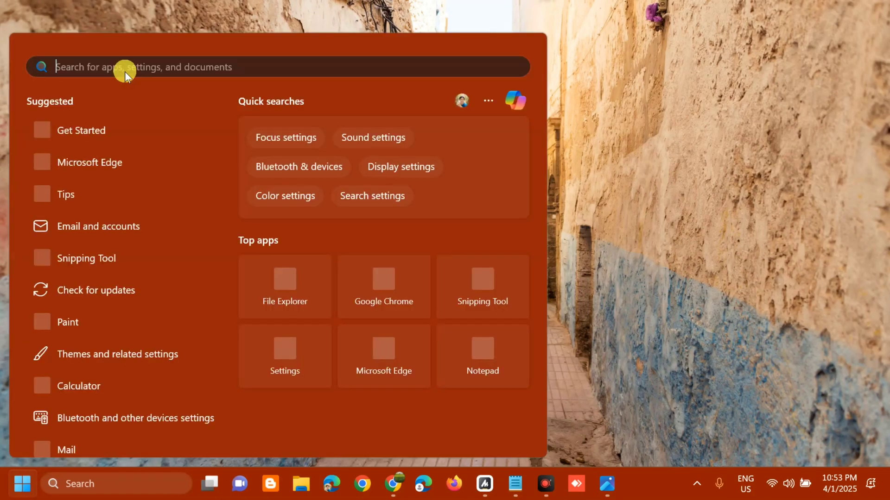
type("contro")
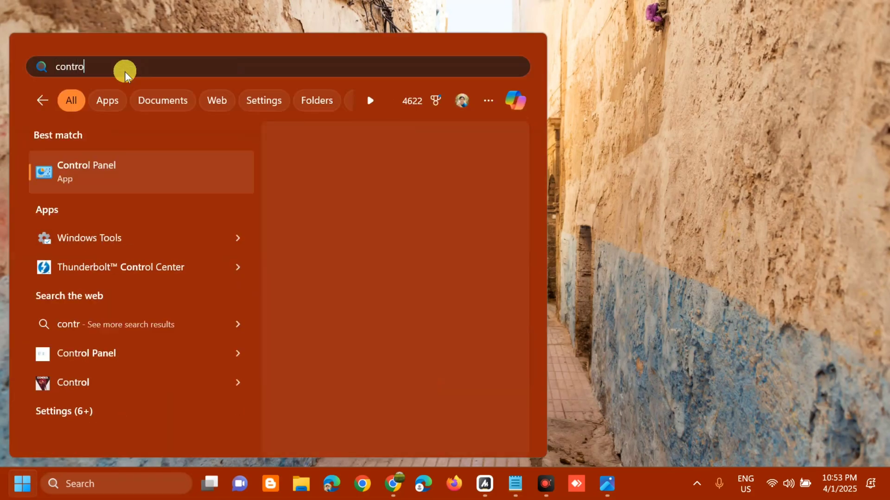
type("l panel")
left_click(307, 272)
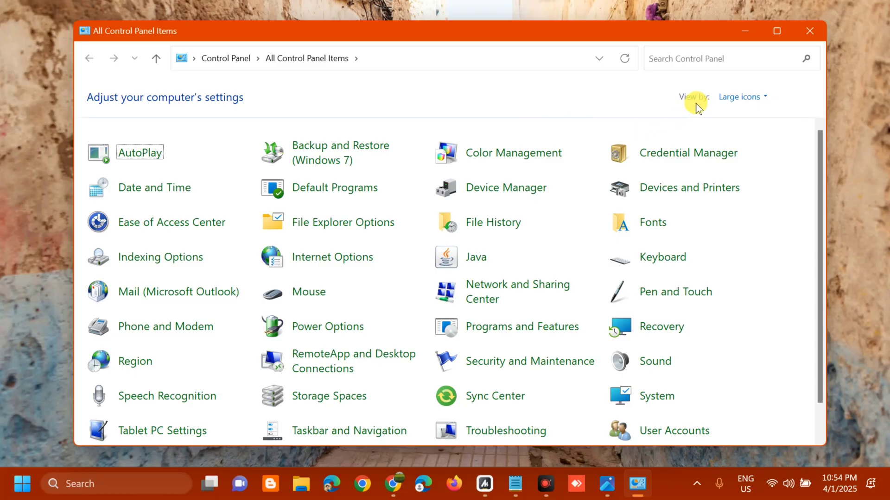
Switch Control Panel to Category view and open User Accounts > Credential Manager
left_click(765, 98)
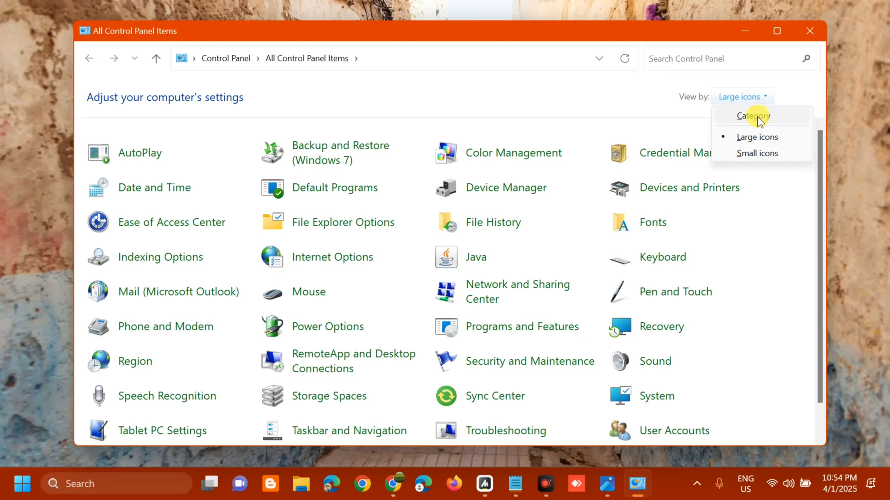
left_click(757, 116)
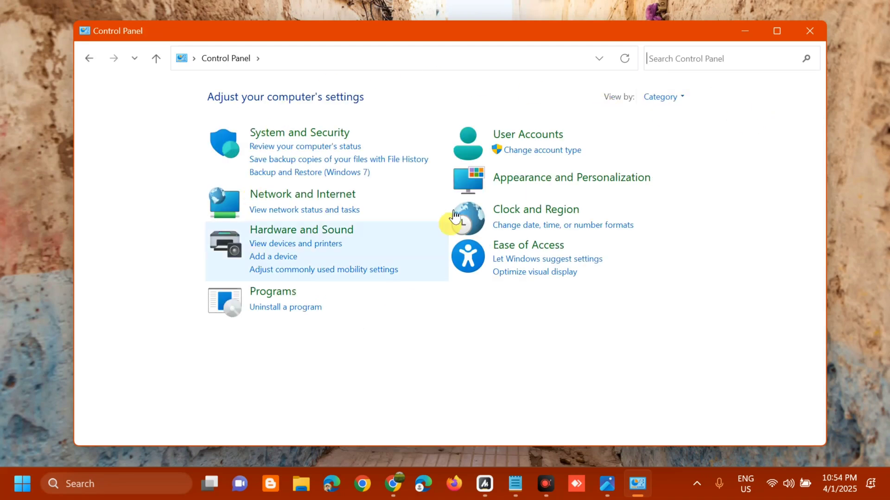
left_click(527, 135)
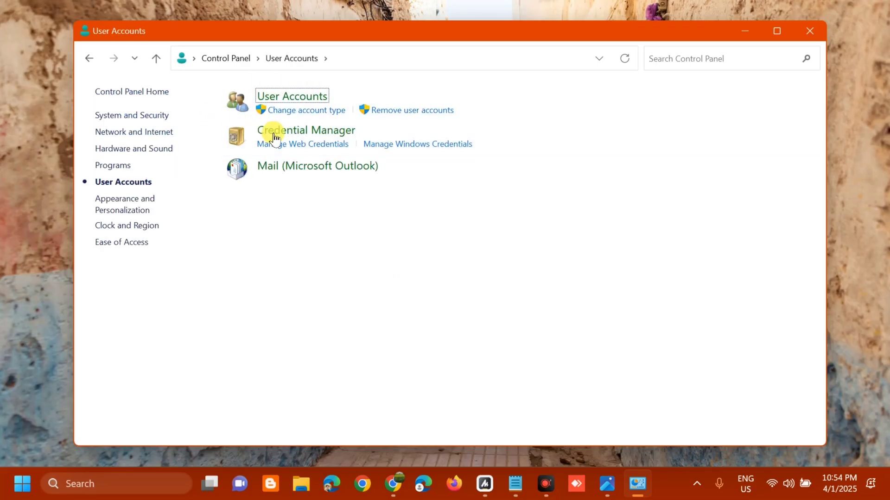
left_click(291, 137)
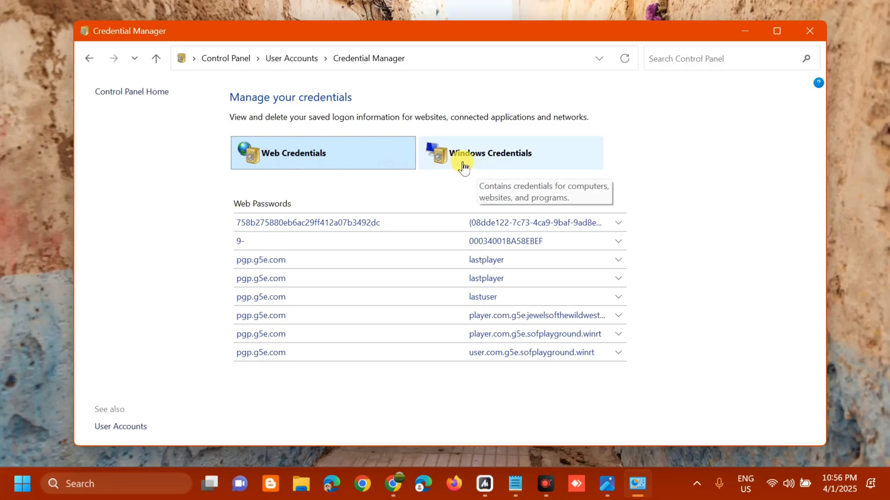
Delete the mywindows33.company.com entry under Windows Credentials and close Credential Manager
left_click(481, 161)
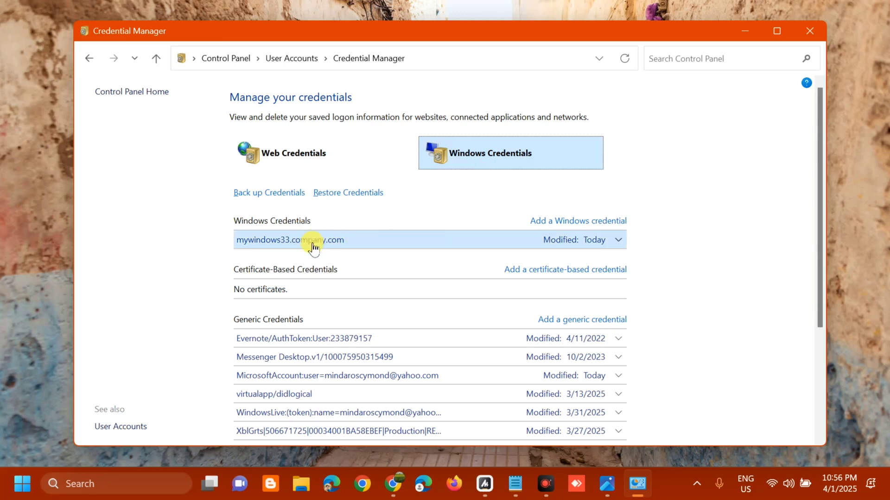
left_click(618, 240)
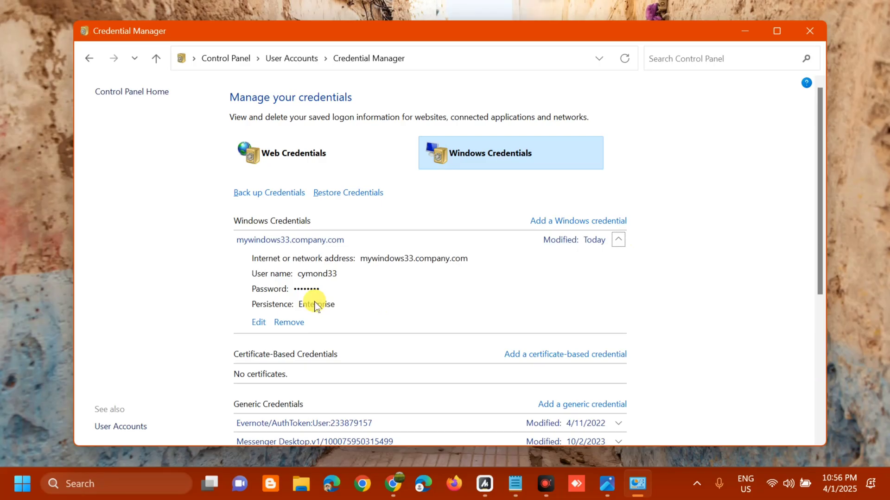
left_click(292, 326)
left_click(293, 326)
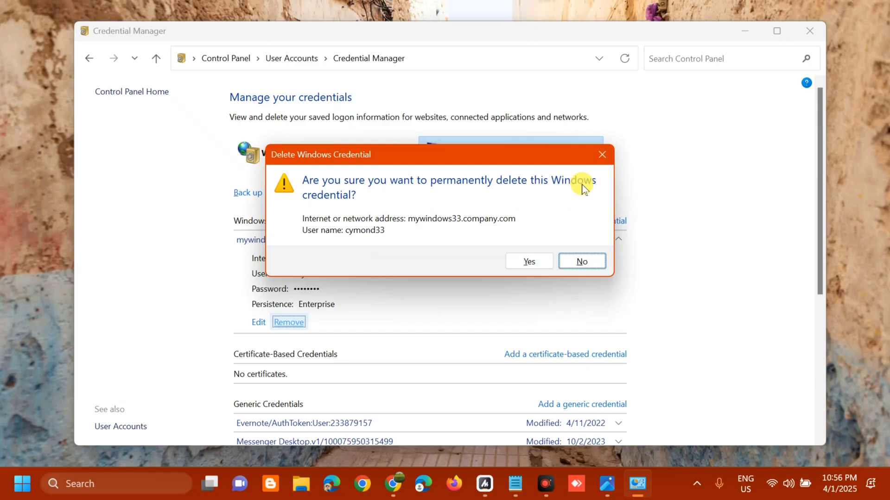
left_click(528, 261)
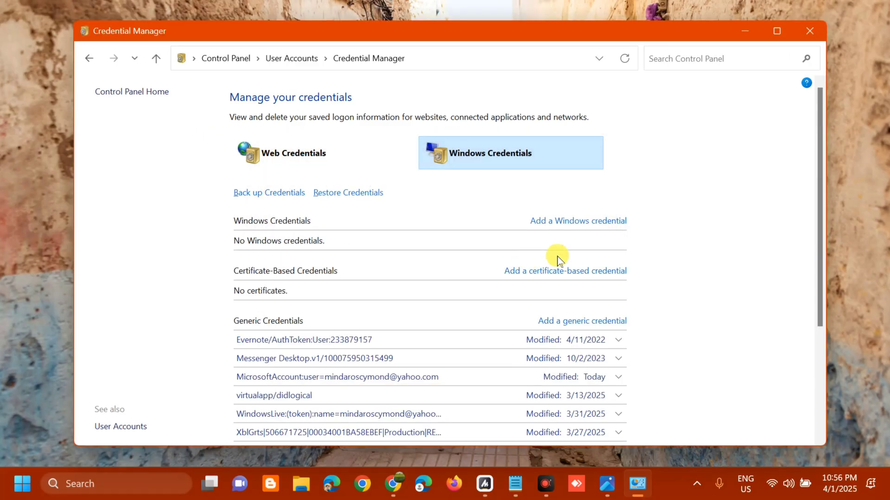
left_click(809, 31)
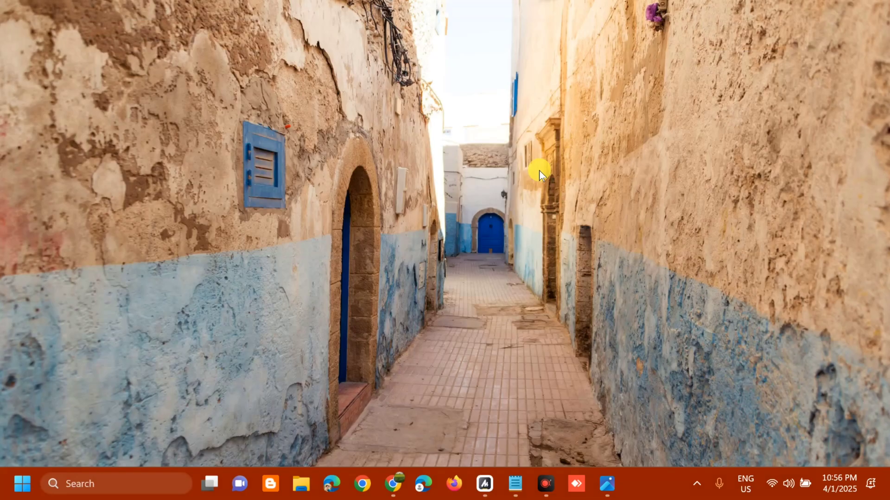
Search for cmd and run Command Prompt as administrator, accepting the UAC prompt
left_click(18, 487)
key("Escape")
key("super+s")
type("cmd")
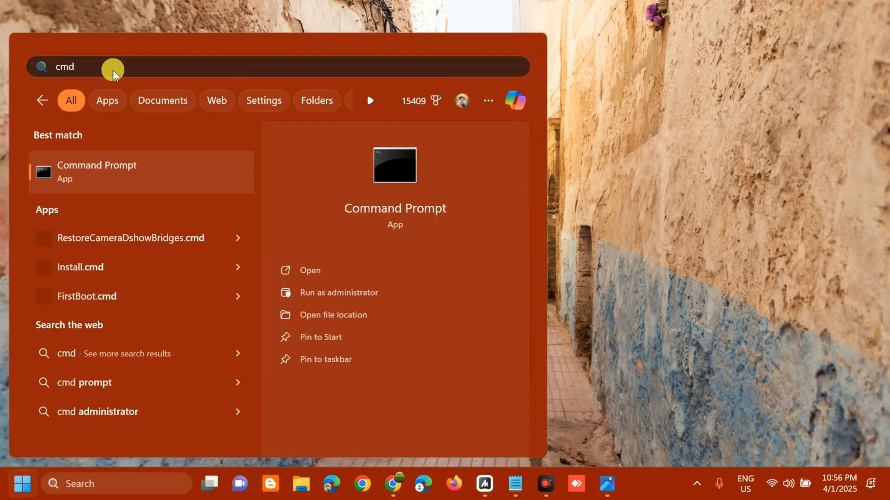
left_click(172, 170)
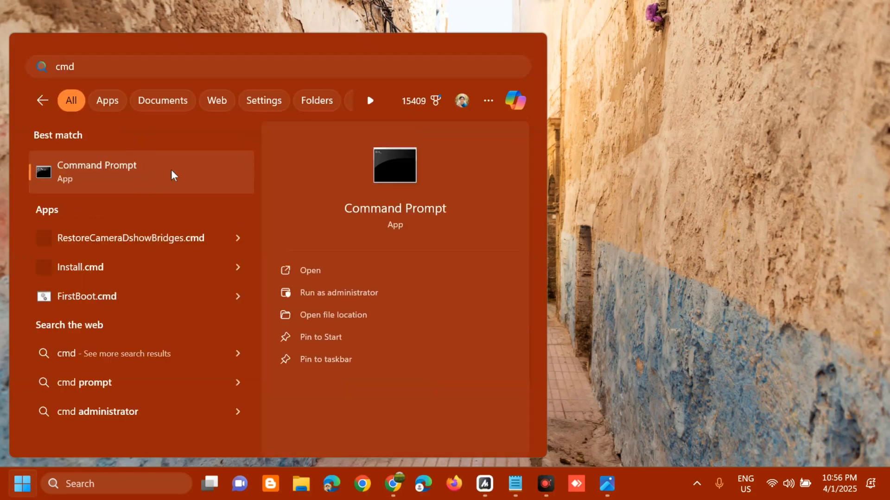
right_click(172, 174)
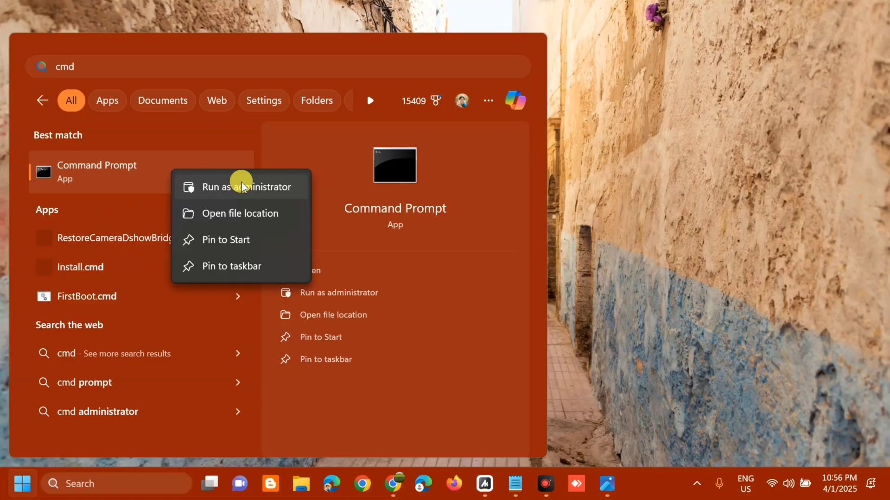
left_click(241, 185)
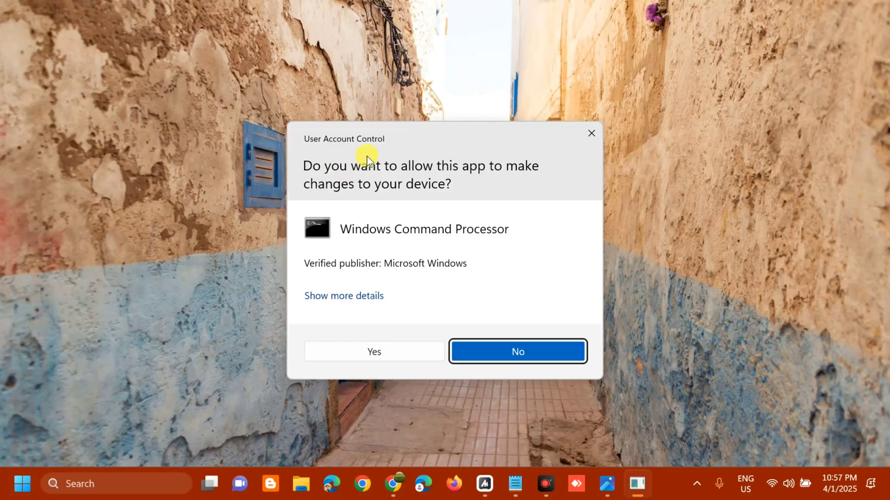
left_click(374, 352)
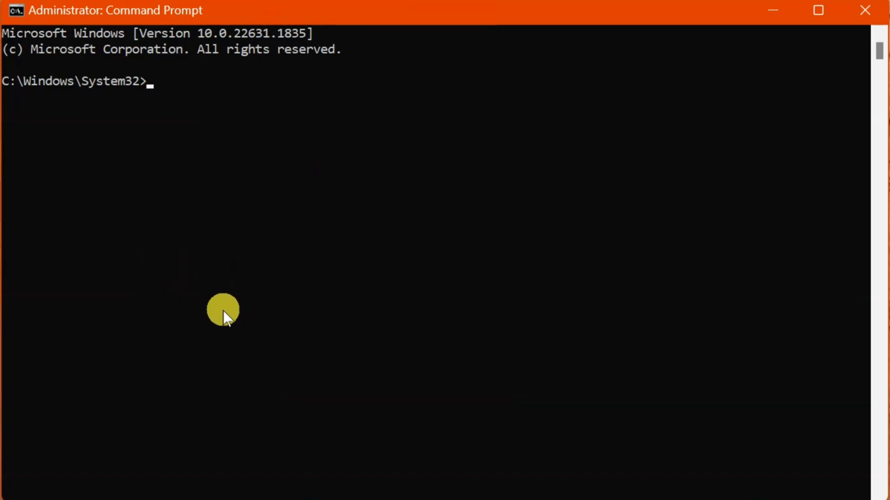
Run sfc /scannow to 100% verification with no integrity violations, then close Command Prompt
type("sfc /scanno")
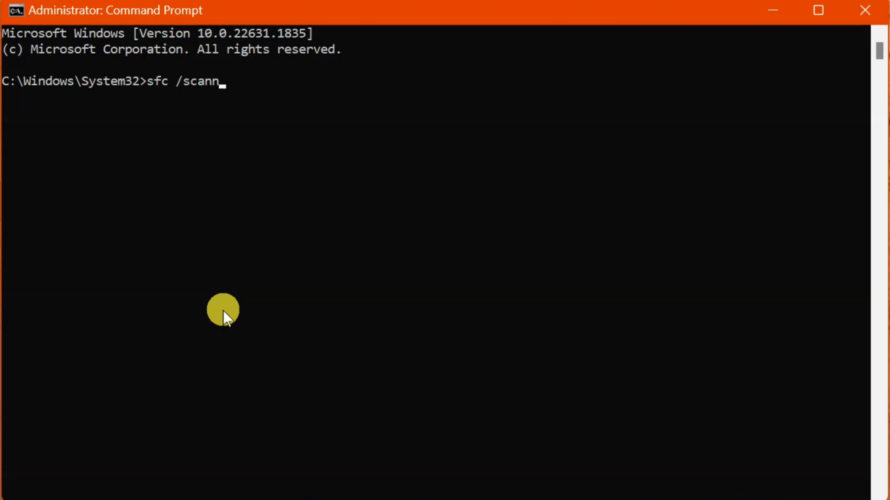
type("w")
key("Return")
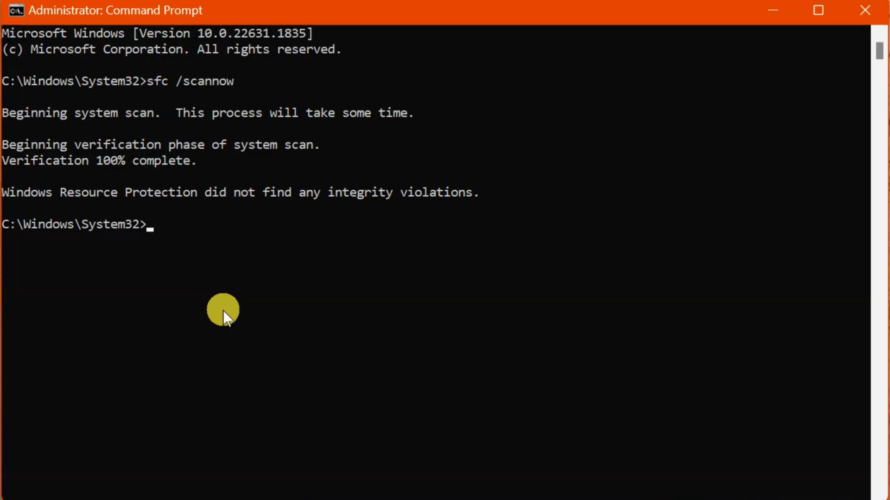
left_click(865, 10)
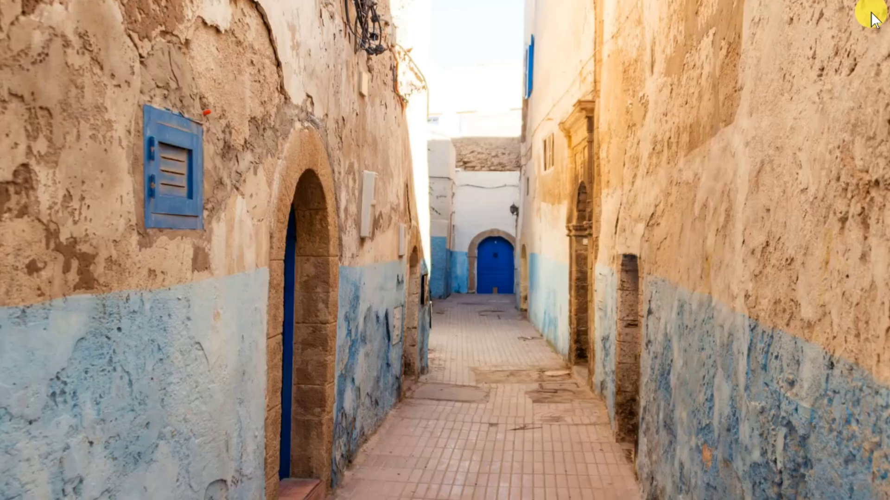
left_click(14, 486)
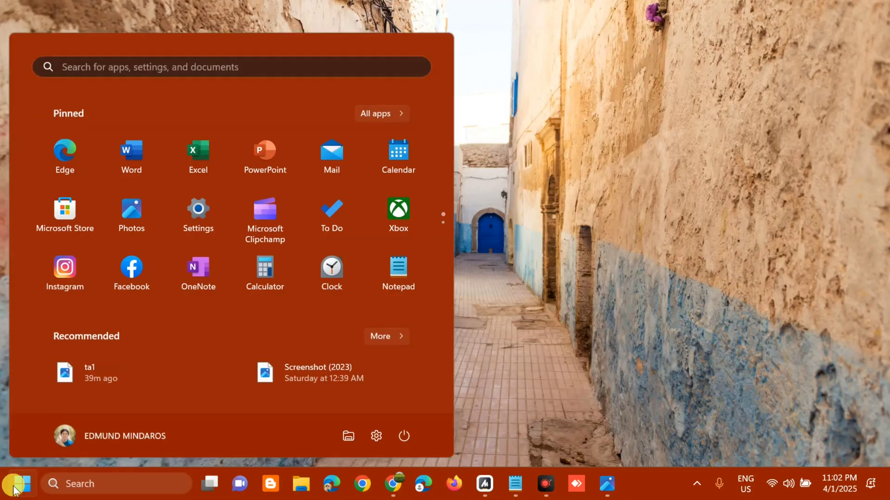
left_click(401, 435)
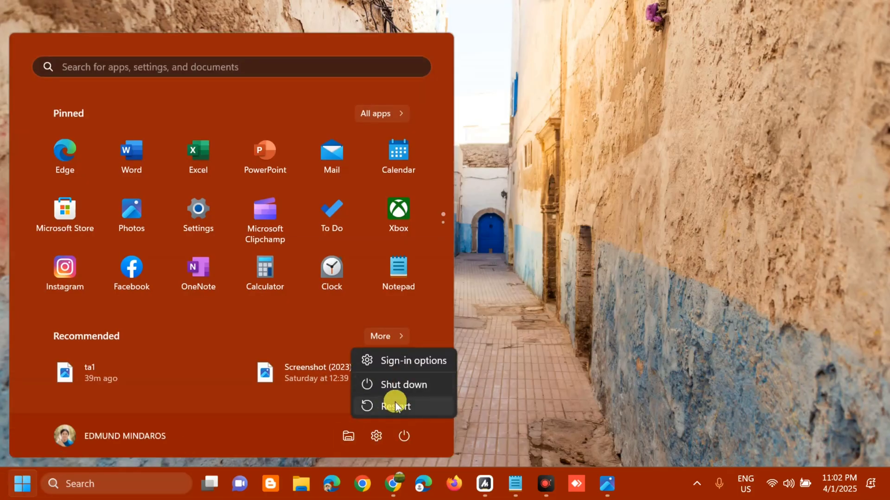
left_click(571, 294)
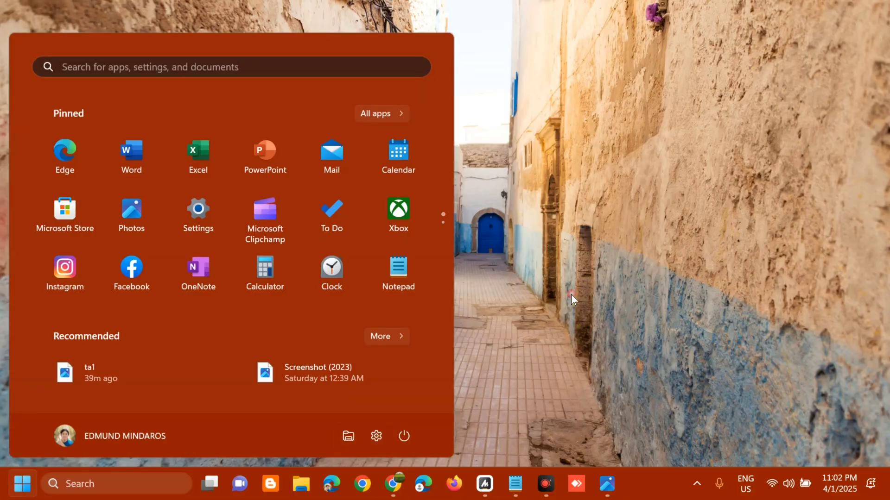
left_click(570, 293)
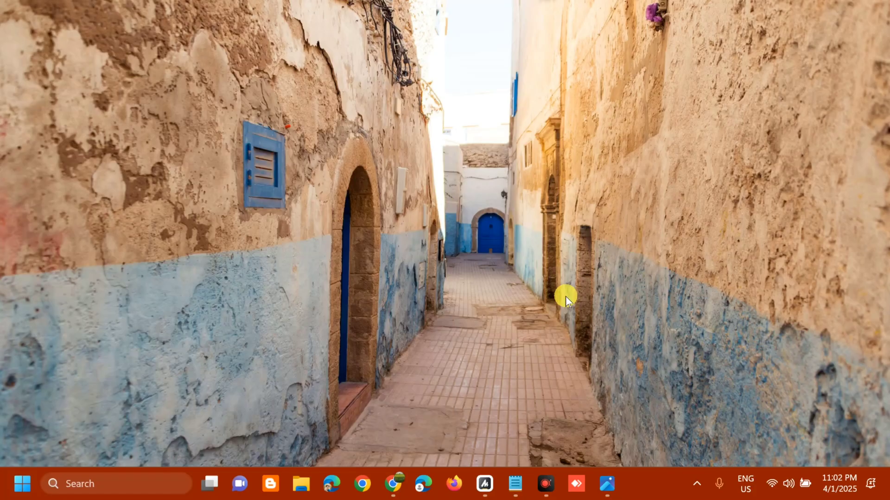